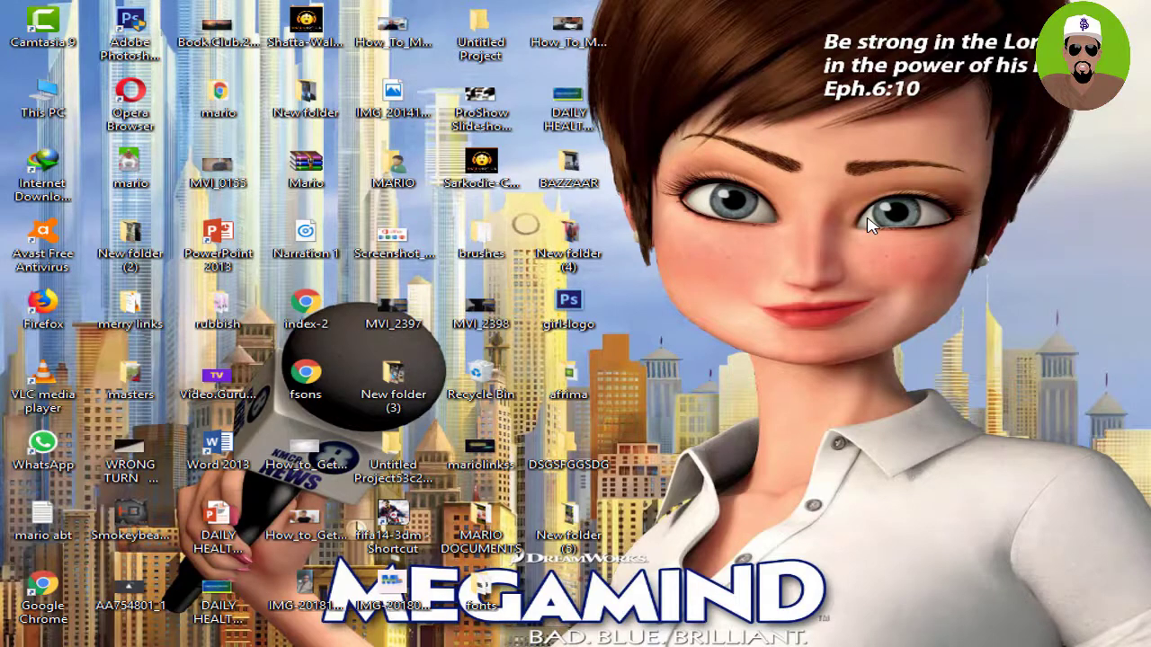
Launch Adobe Photoshop CS6 Extended from its desktop icon
{"action": "double_click", "coordinate": [139, 56]}
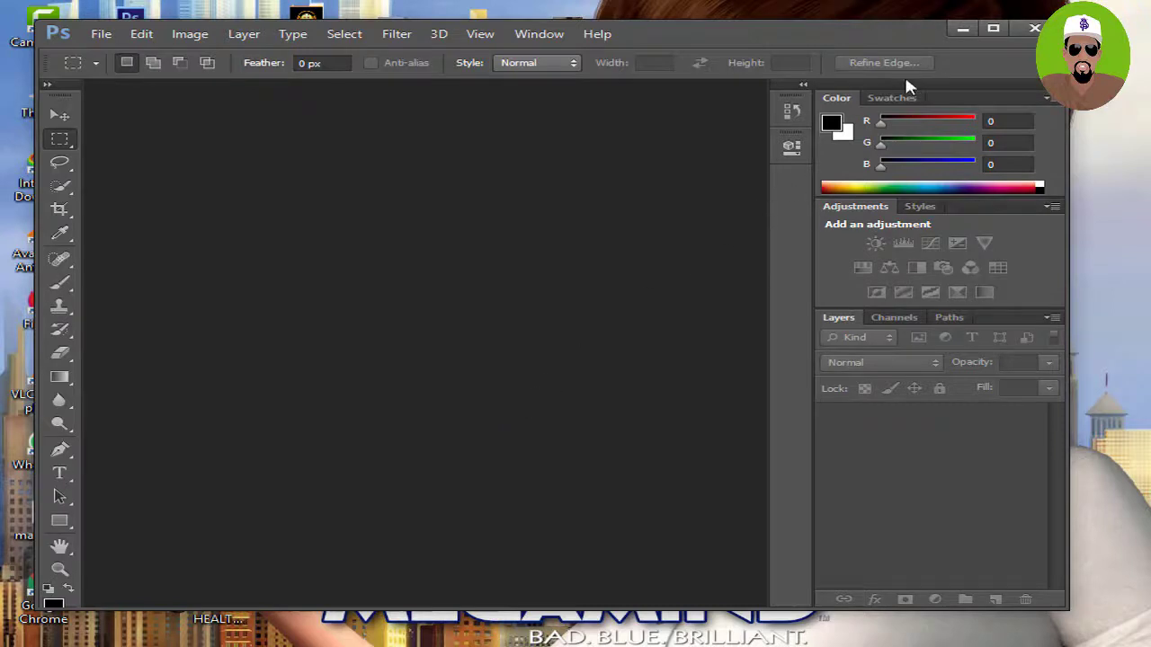
Maximize the Photoshop window and open the portrait image 4.jpg
{"action": "left_click", "coordinate": [992, 29]}
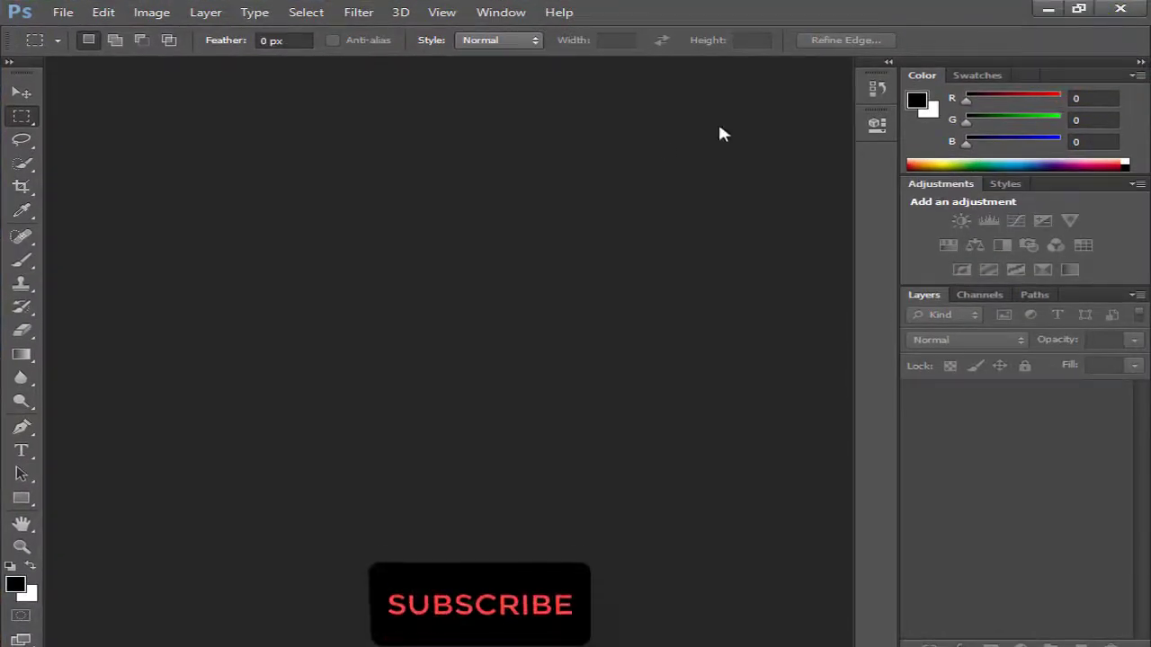
{"action": "left_click", "coordinate": [62, 12]}
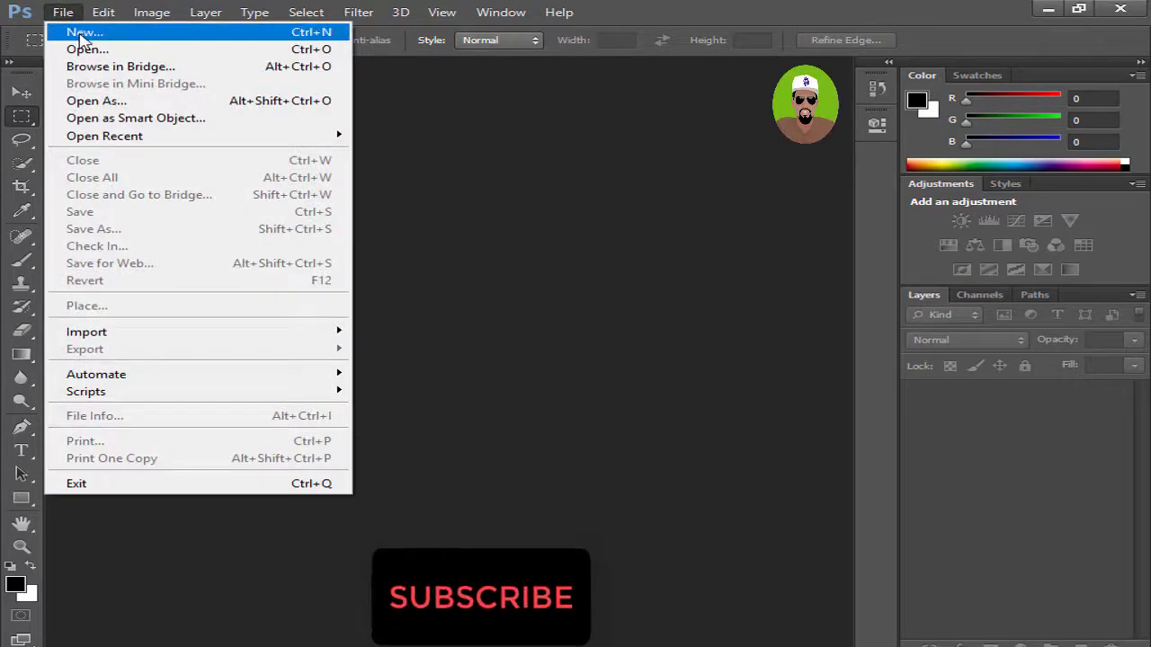
{"action": "left_click", "coordinate": [81, 49]}
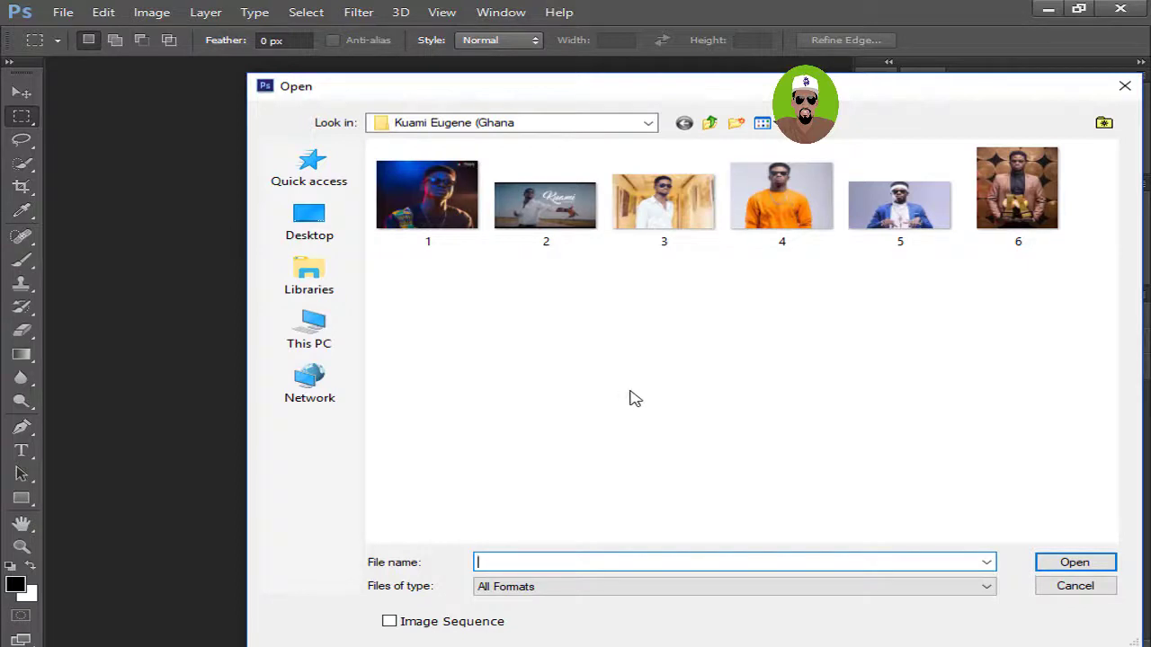
{"action": "left_click", "coordinate": [780, 198]}
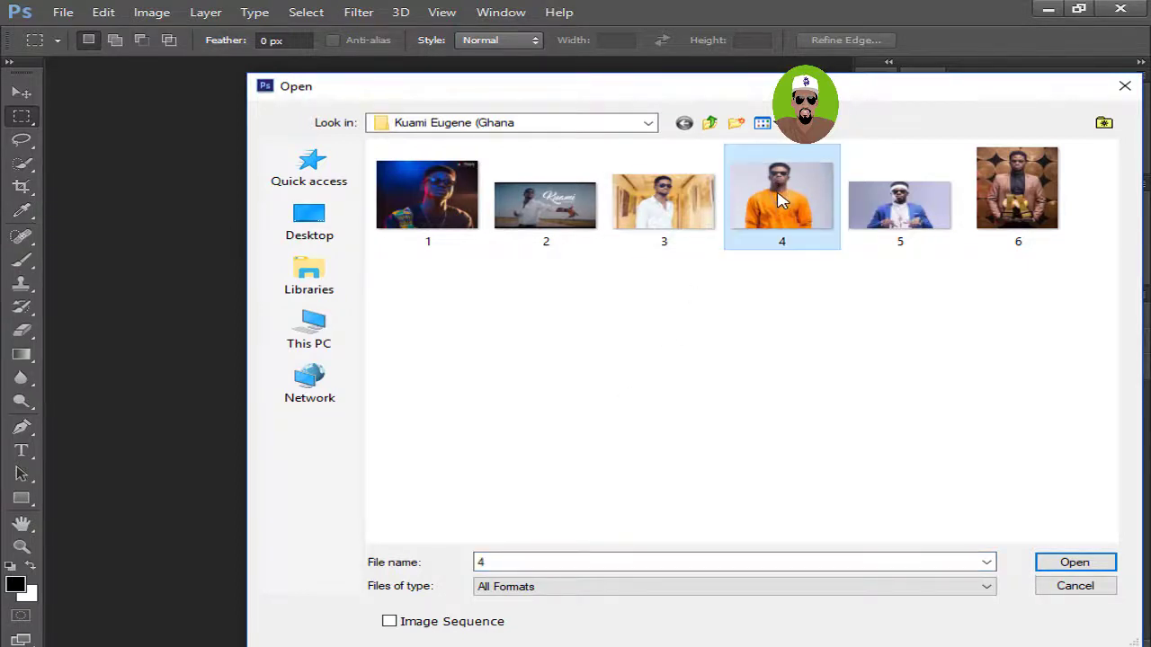
{"action": "left_click", "coordinate": [1068, 562]}
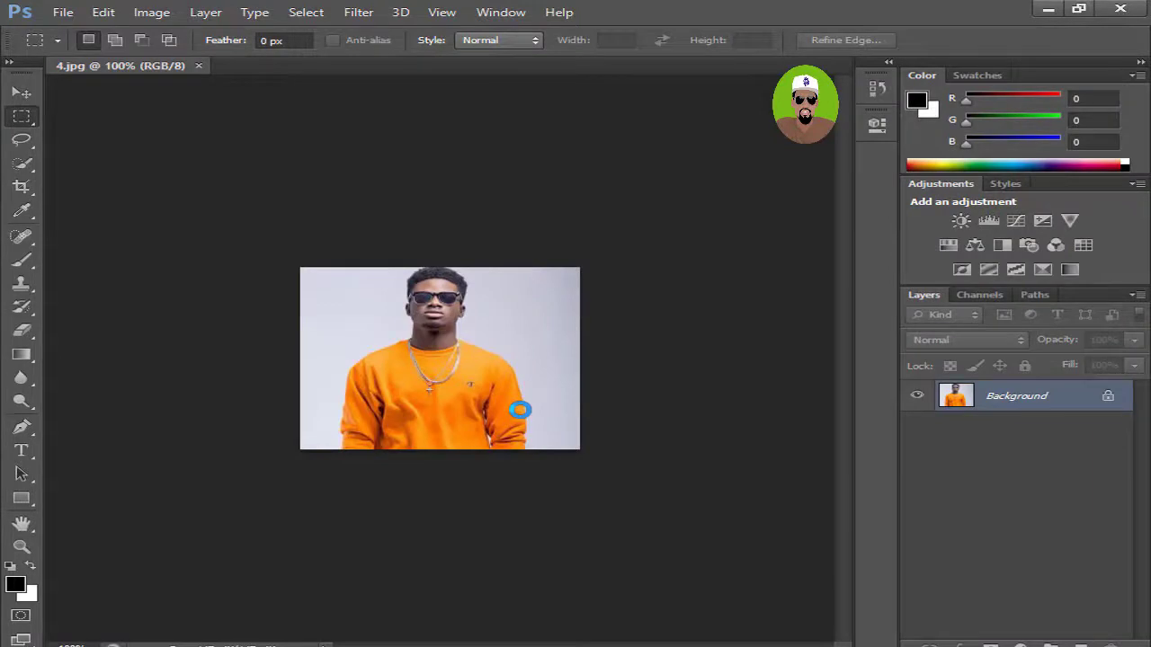
Zoom to 200%, select the Move tool, and duplicate Background into Layer 1
{"action": "key", "text": "ctrl+plus"}
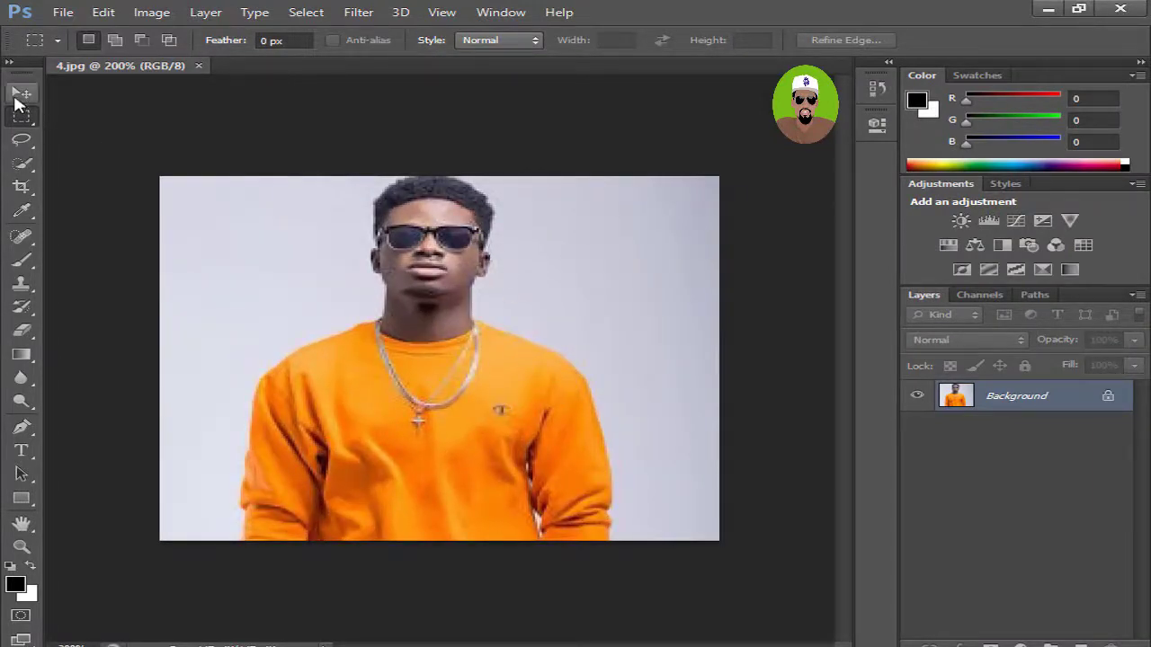
{"action": "left_click", "coordinate": [22, 94]}
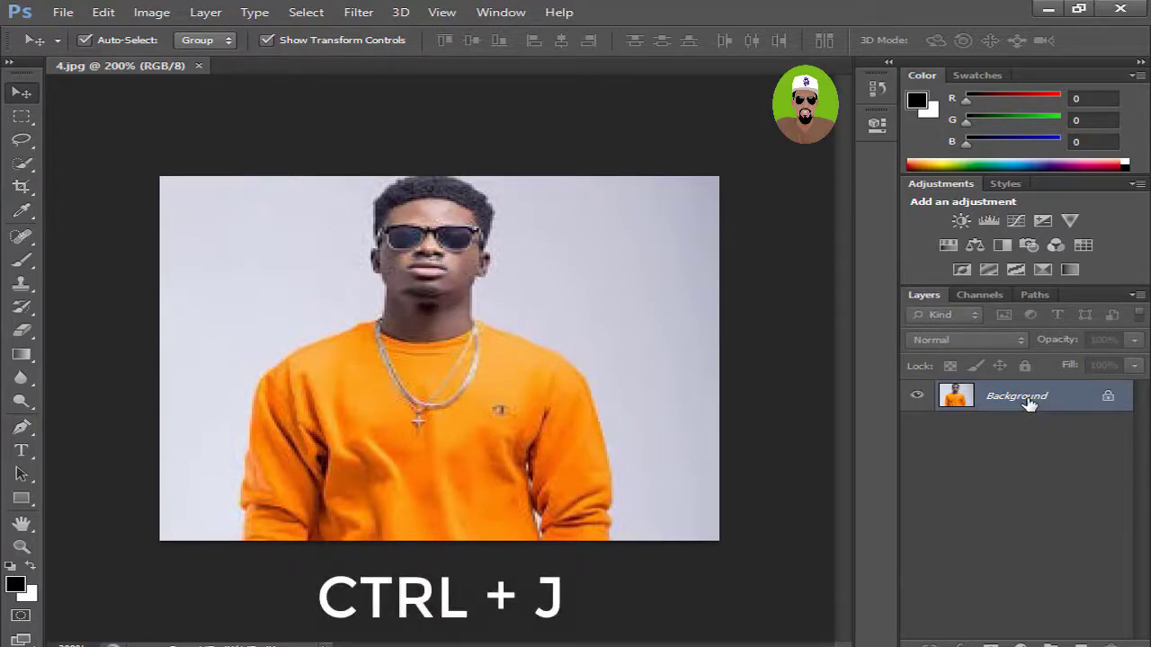
{"action": "key", "text": "ctrl+j"}
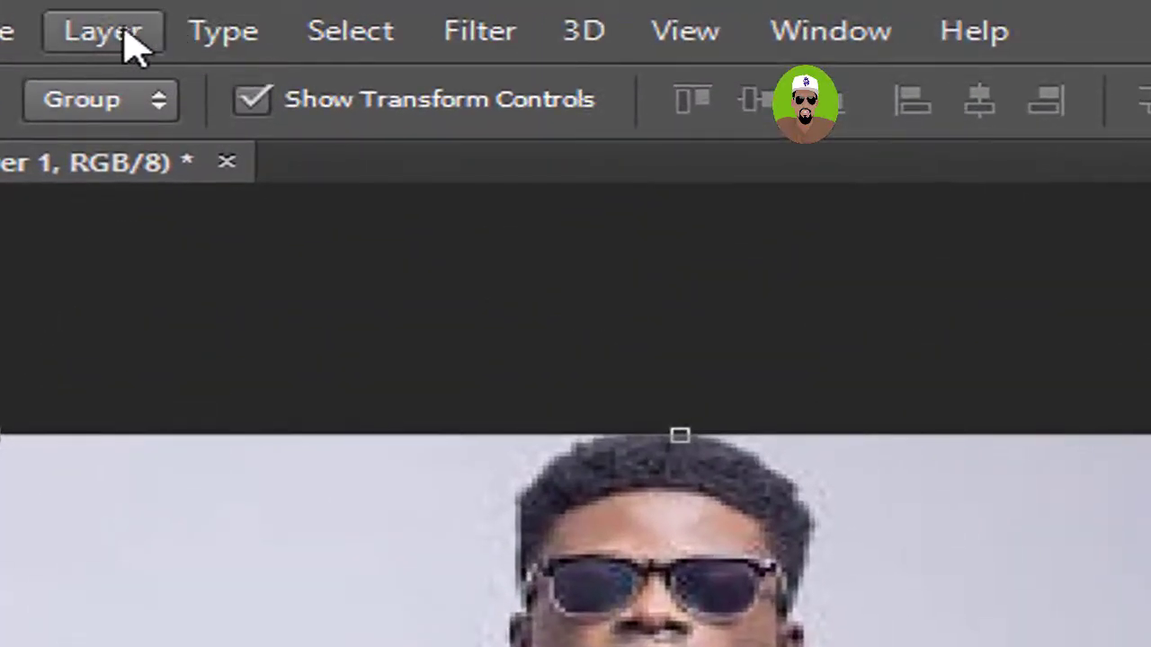
Apply Filter > Other > High Pass to Layer 1 and set its blend mode to Hard Light
{"action": "left_click", "coordinate": [477, 36]}
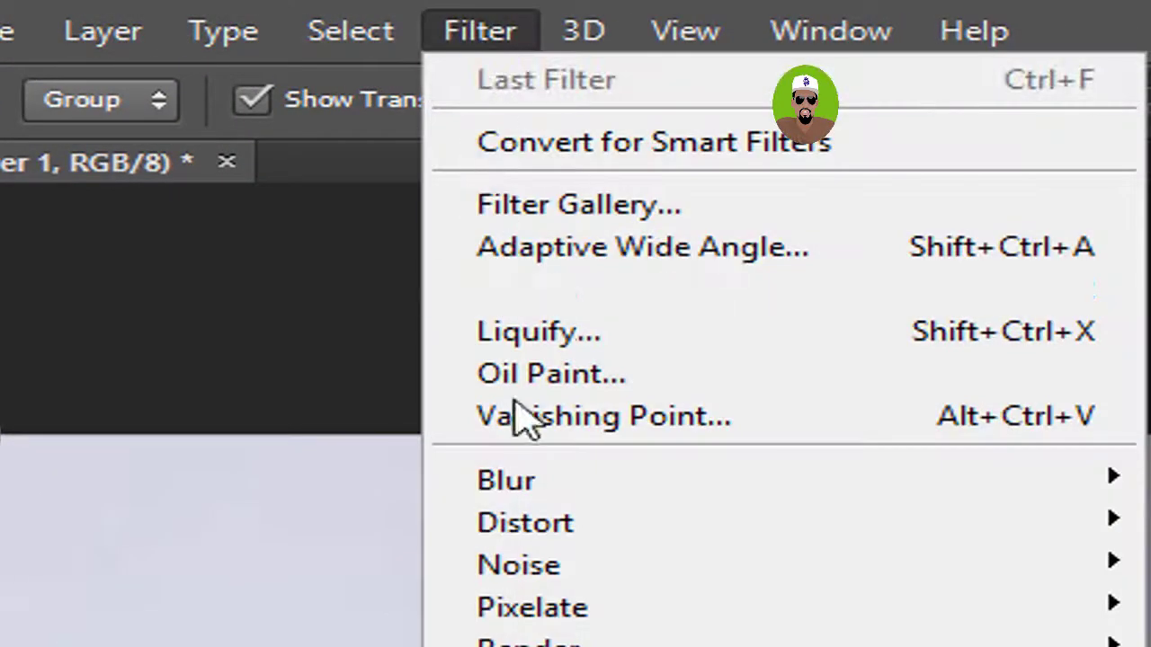
{"action": "mouse_move", "coordinate": [316, 498]}
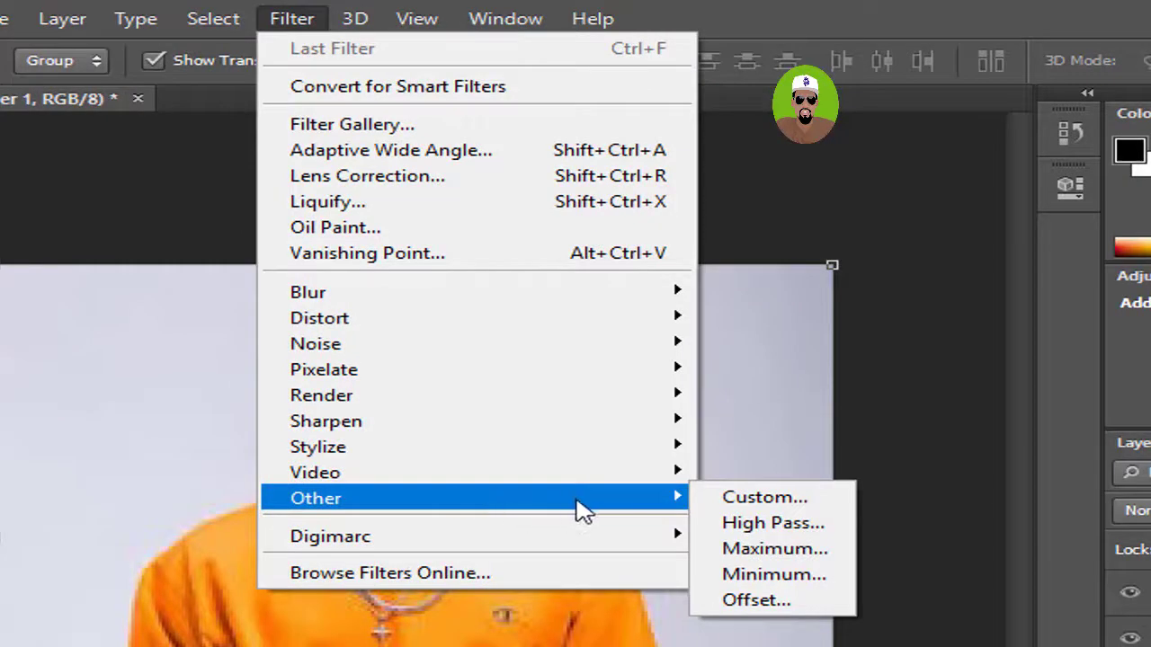
{"action": "left_click", "coordinate": [773, 524]}
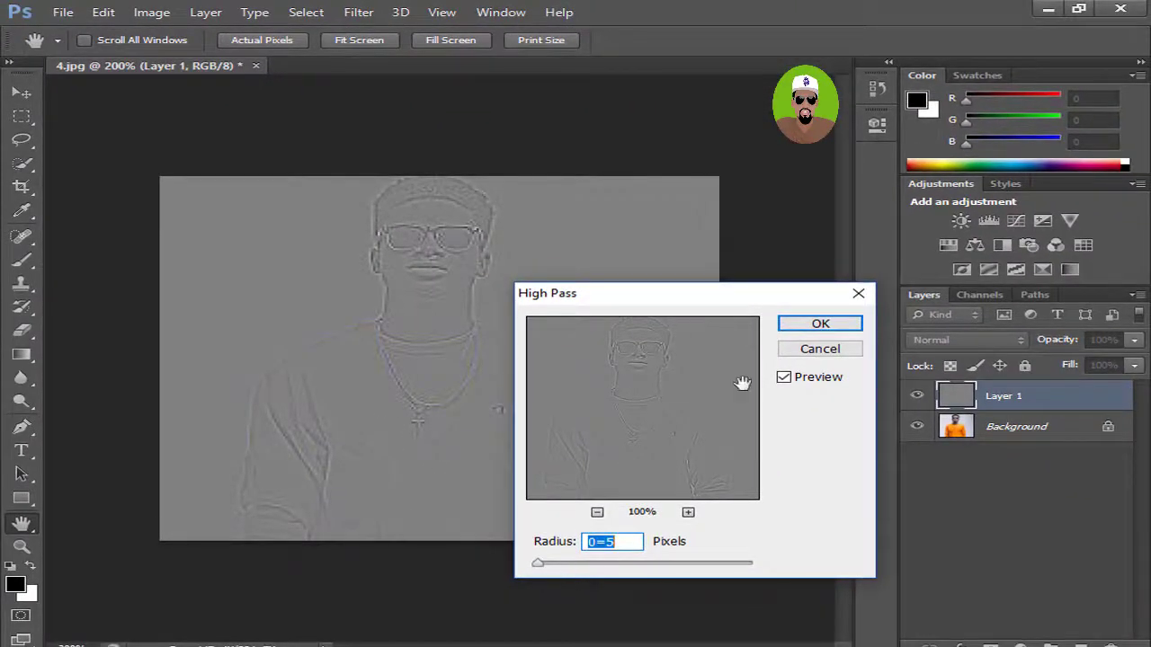
{"action": "left_click", "coordinate": [832, 326]}
{"action": "key", "text": "v"}
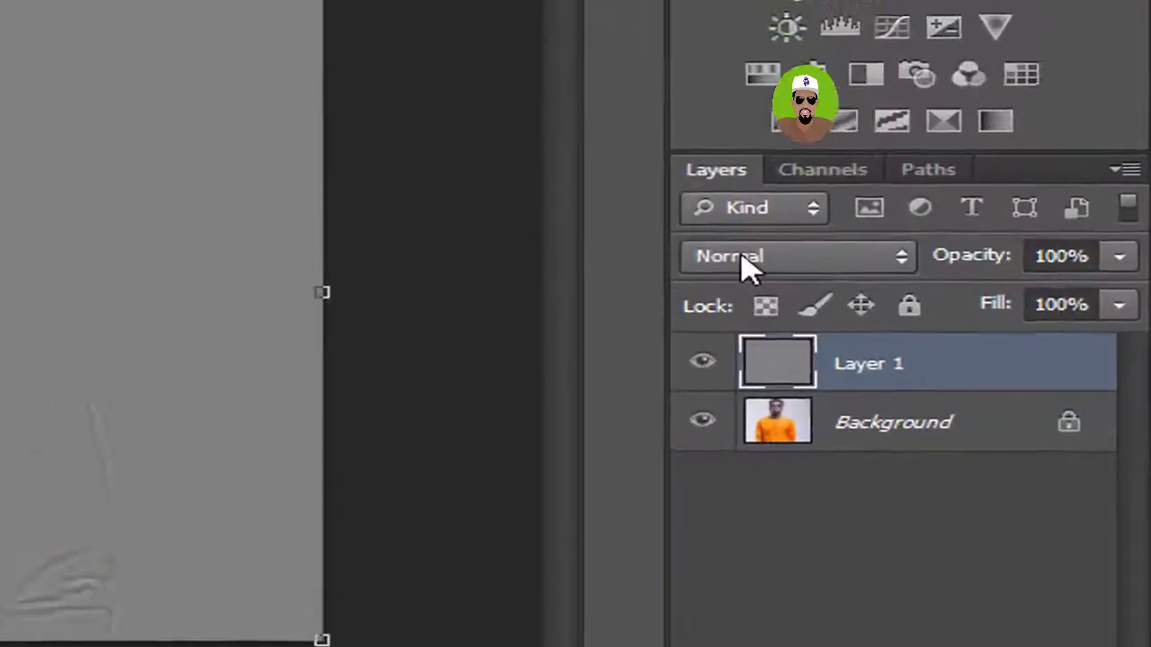
{"action": "left_click", "coordinate": [935, 340]}
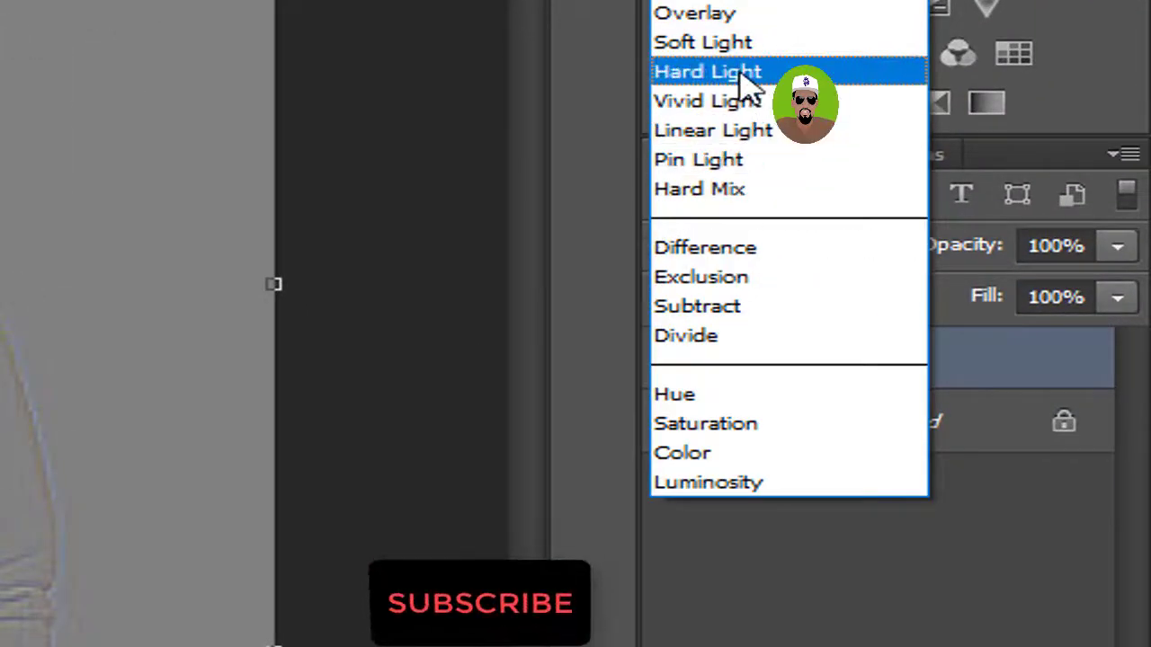
{"action": "left_click", "coordinate": [733, 72]}
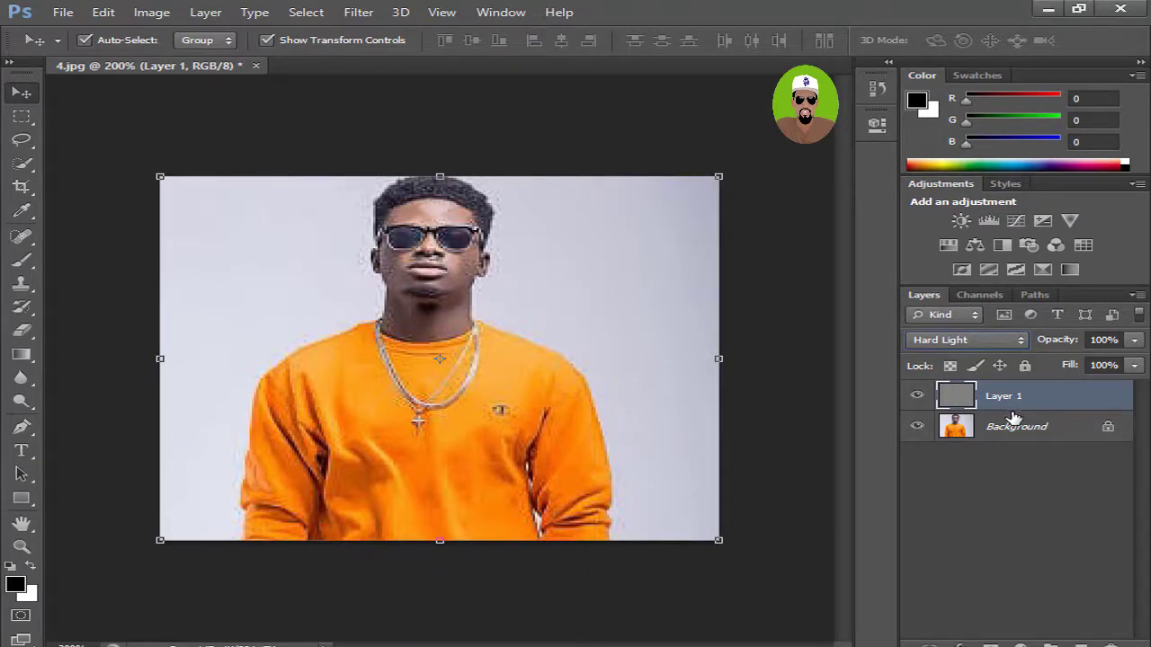
Stamp the visible layers into Layer 2 and bring up Smart Sharpen with its preview toggled
{"action": "key", "text": "ctrl+shift+alt+e"}
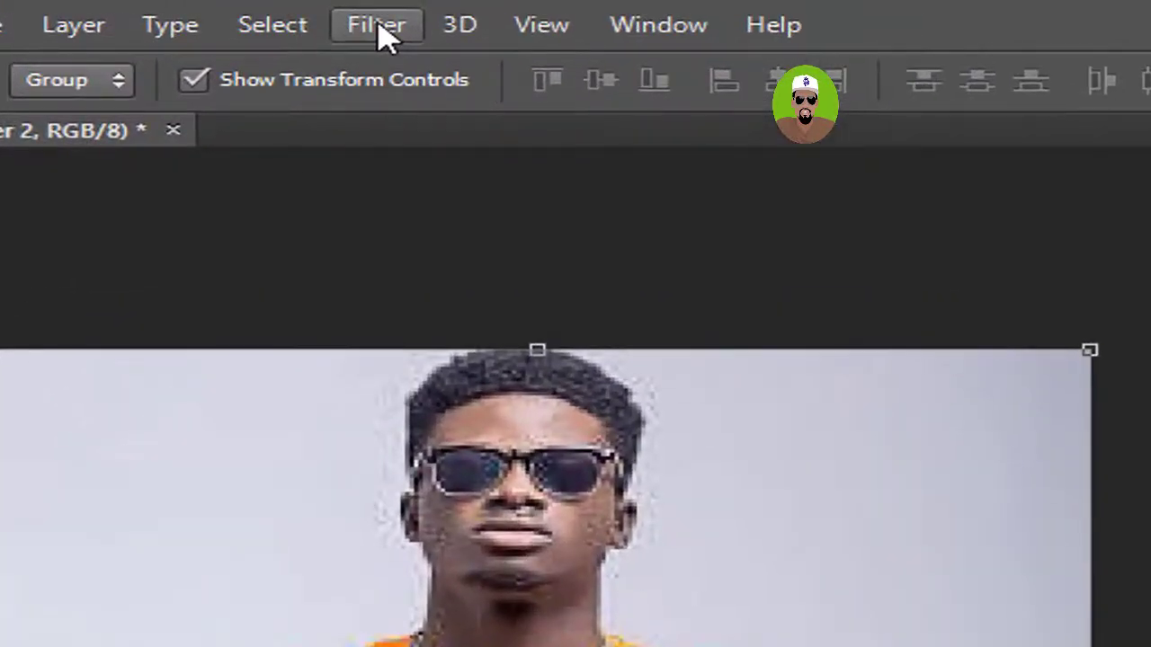
{"action": "left_click", "coordinate": [378, 27]}
{"action": "mouse_move", "coordinate": [421, 557]}
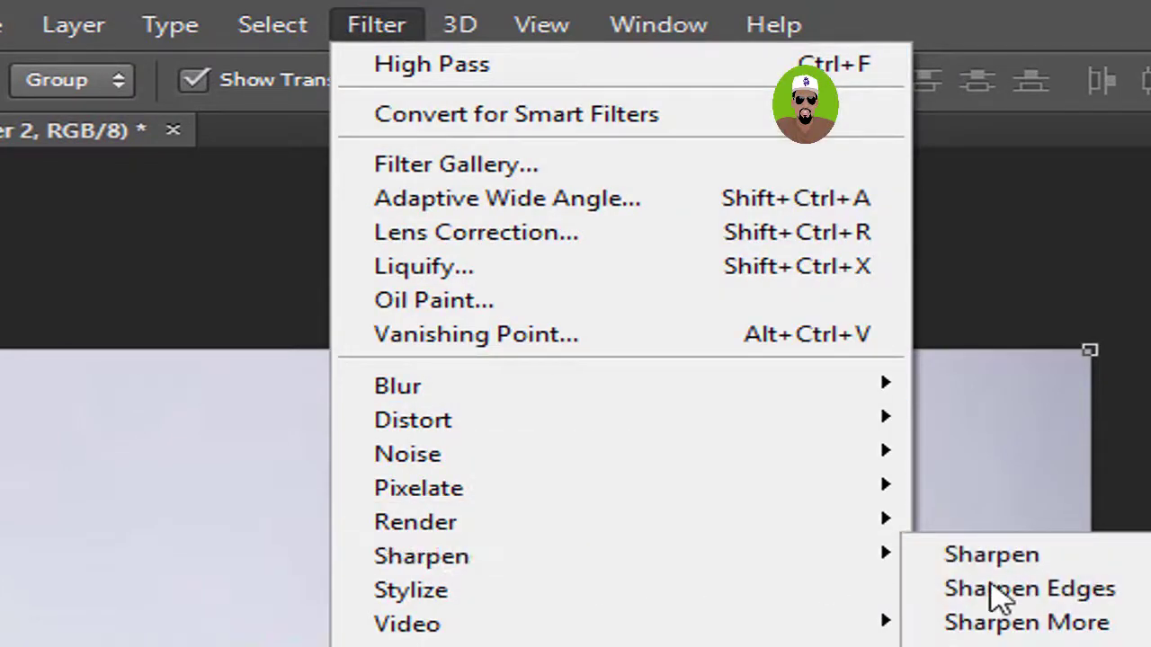
{"action": "left_click", "coordinate": [1003, 641]}
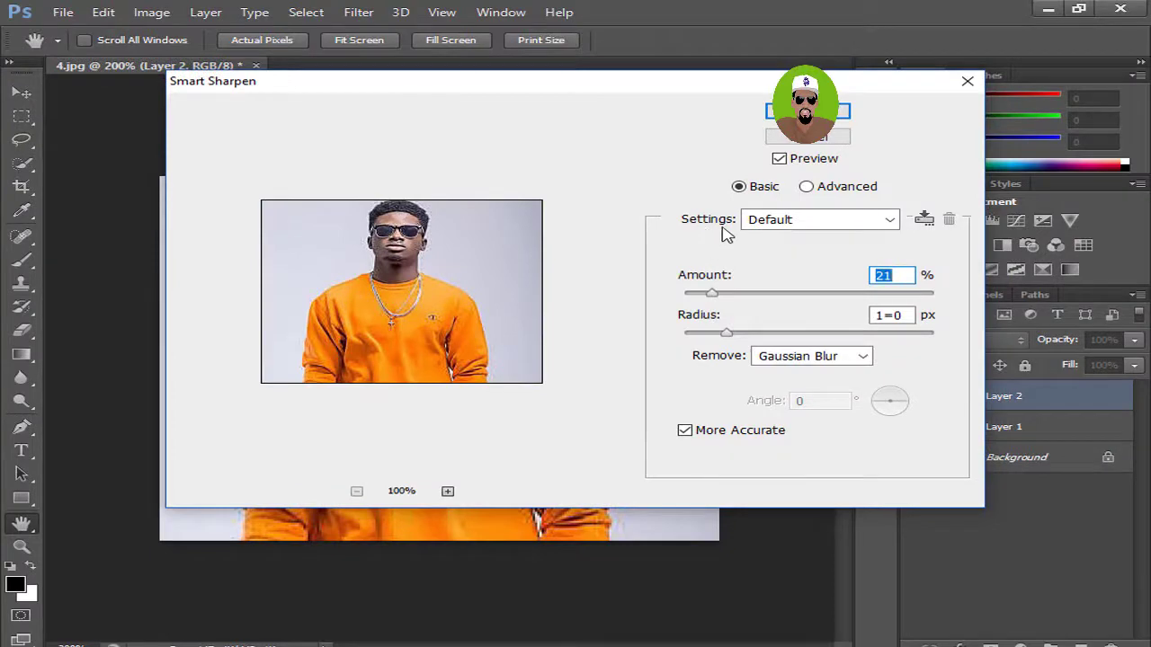
{"action": "left_click", "coordinate": [779, 158]}
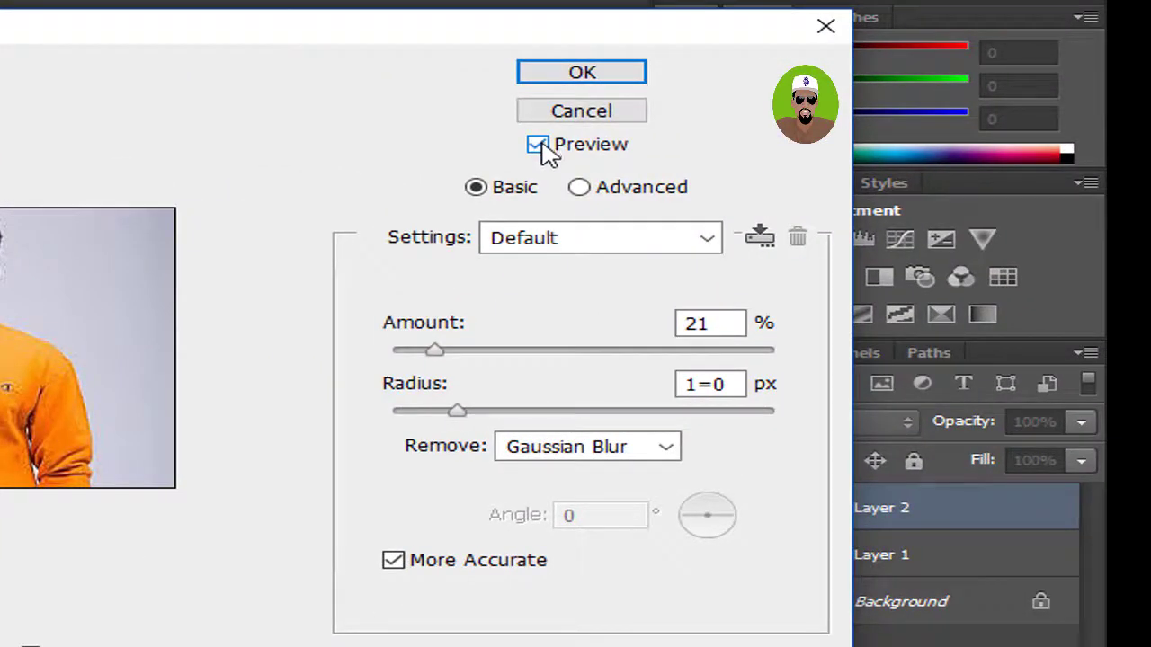
Keep the Default preset and set Smart Sharpen Amount to 1% and Radius to 0.6 px
{"action": "left_click", "coordinate": [583, 236]}
{"action": "left_click", "coordinate": [579, 273]}
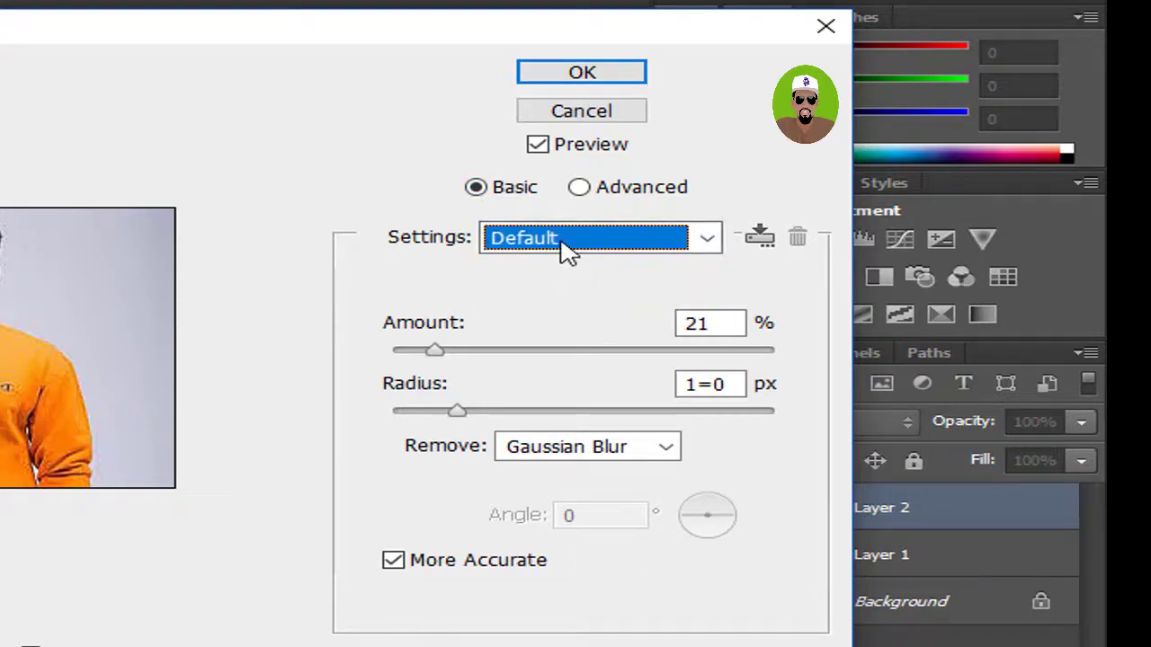
{"action": "left_click_drag", "start_coordinate": [435, 353], "coordinate": [602, 364]}
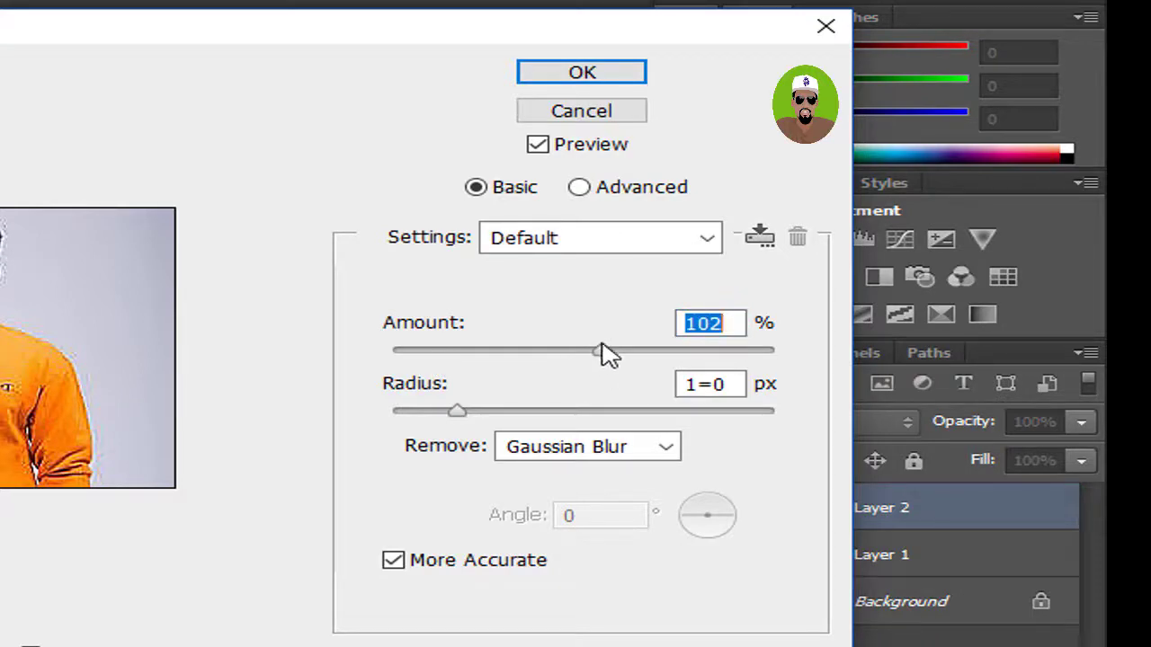
{"action": "left_click_drag", "start_coordinate": [604, 353], "coordinate": [439, 370]}
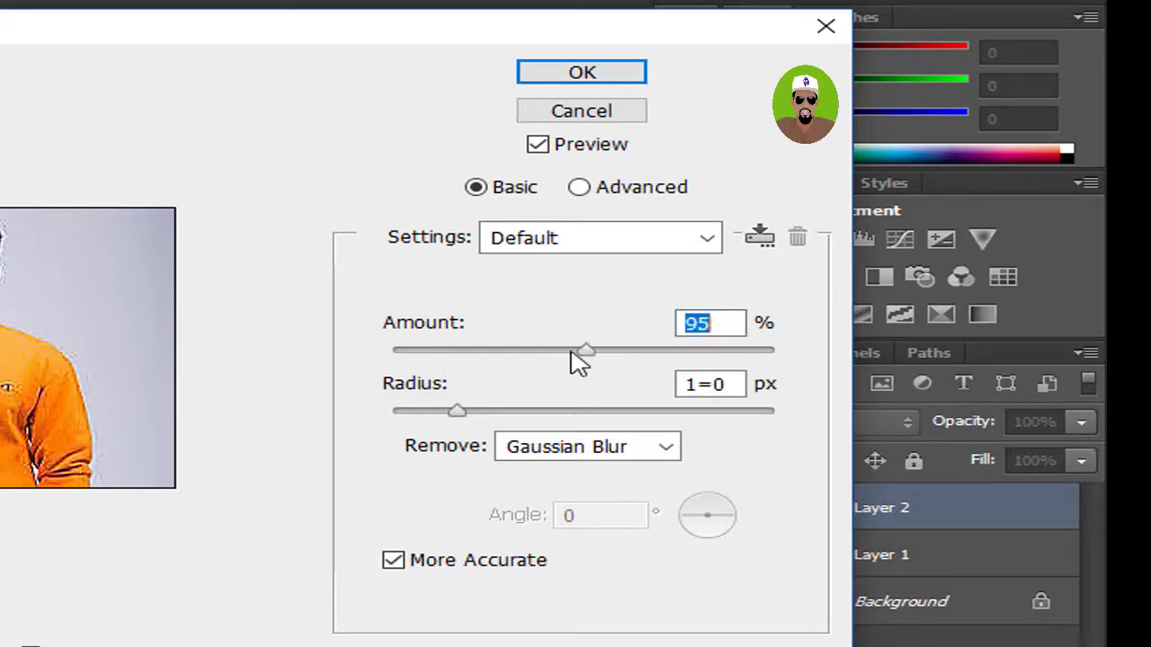
{"action": "left_click", "coordinate": [446, 352]}
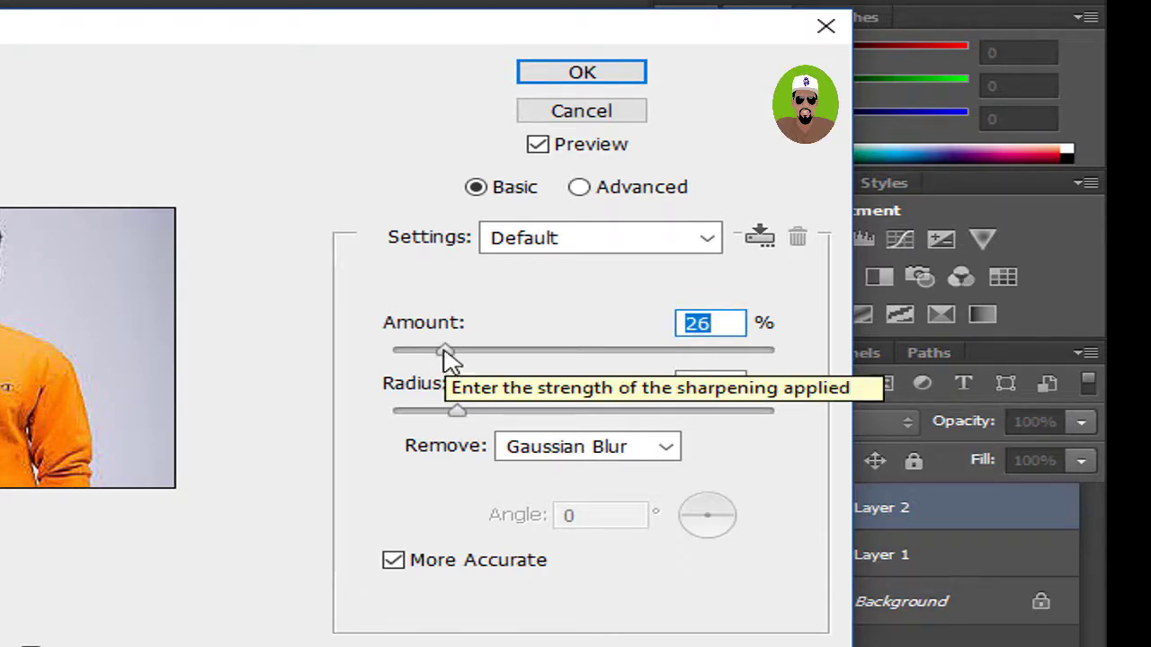
{"action": "left_click_drag", "start_coordinate": [446, 352], "coordinate": [372, 352]}
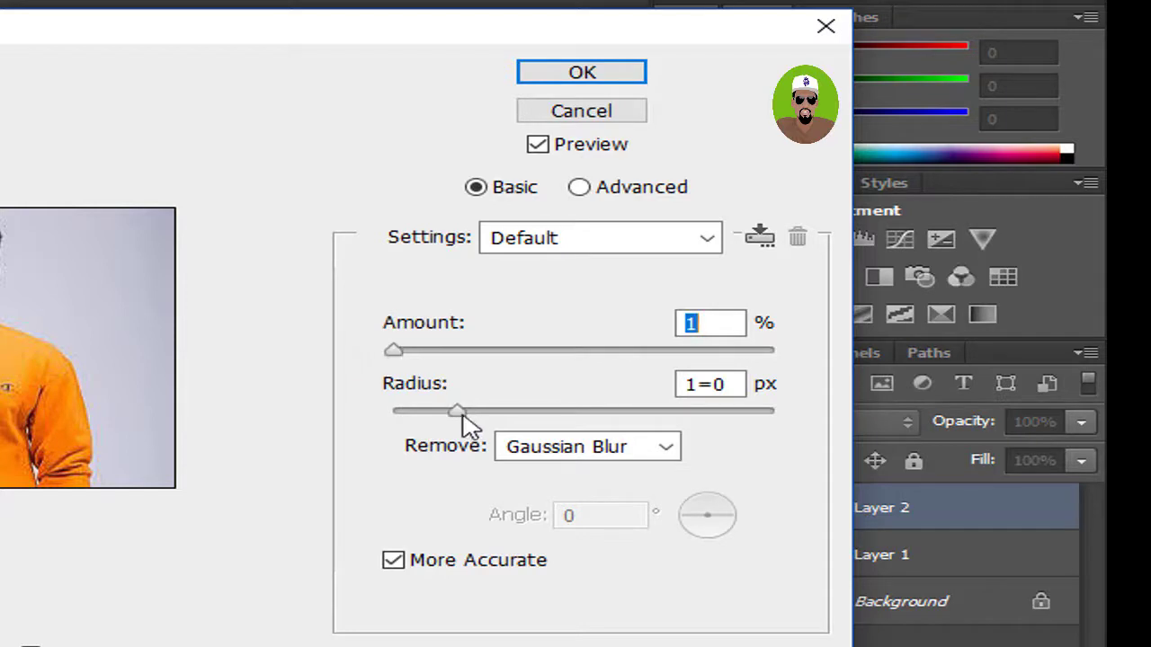
{"action": "mouse_move", "coordinate": [456, 412]}
{"action": "left_mouse_down"}
{"action": "mouse_move", "coordinate": [353, 418]}
{"action": "mouse_move", "coordinate": [742, 413]}
{"action": "mouse_move", "coordinate": [427, 414]}
{"action": "left_mouse_up"}
{"action": "mouse_move", "coordinate": [398, 356]}
{"action": "left_mouse_down"}
{"action": "mouse_move", "coordinate": [442, 358]}
{"action": "mouse_move", "coordinate": [368, 352]}
{"action": "left_mouse_up"}
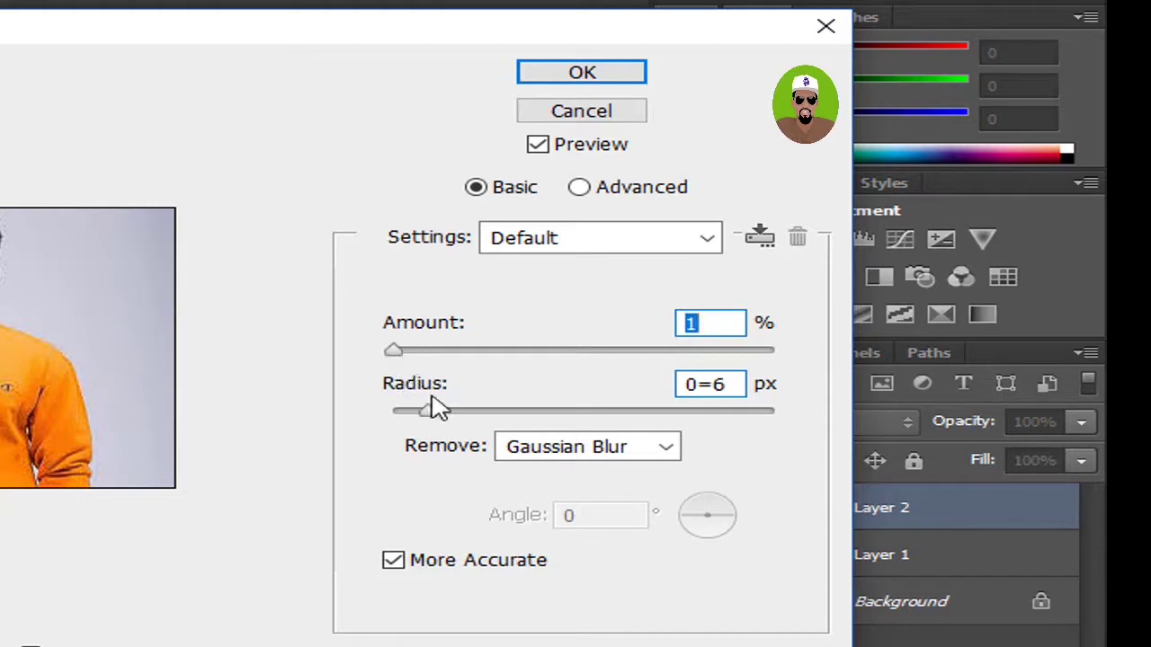
Keep More Accurate on and Remove: Gaussian Blur, then apply the sharpening to Layer 2
{"action": "left_click", "coordinate": [394, 563]}
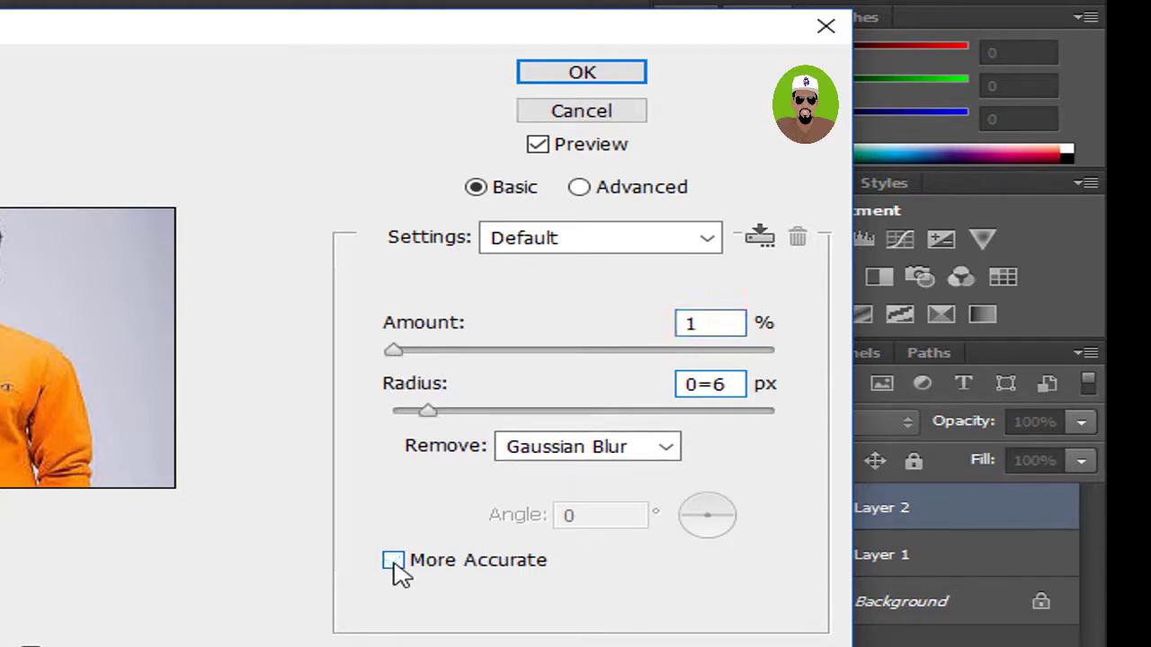
{"action": "left_click", "coordinate": [396, 564]}
{"action": "left_click", "coordinate": [618, 450]}
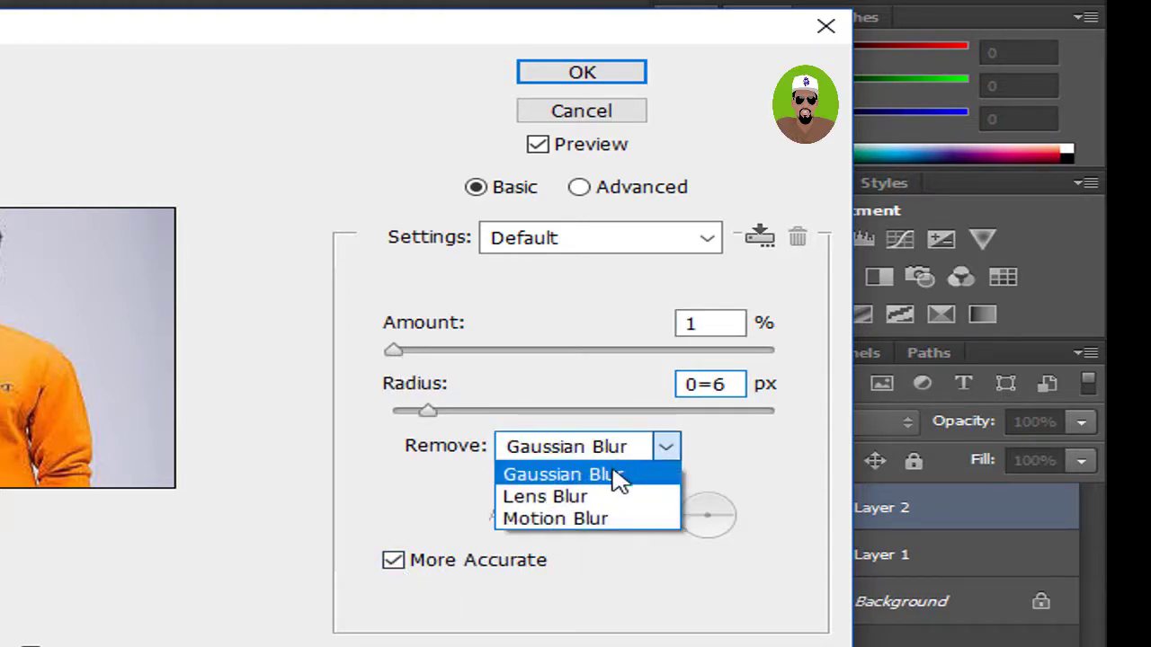
{"action": "left_click", "coordinate": [617, 476]}
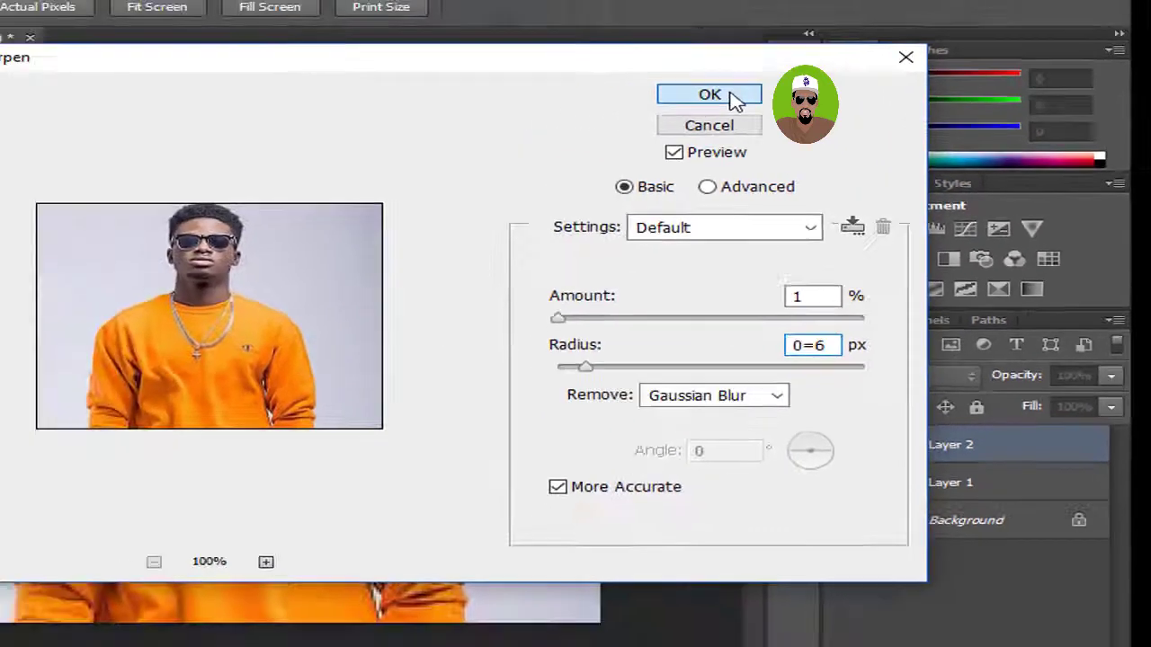
{"action": "left_click", "coordinate": [608, 74]}
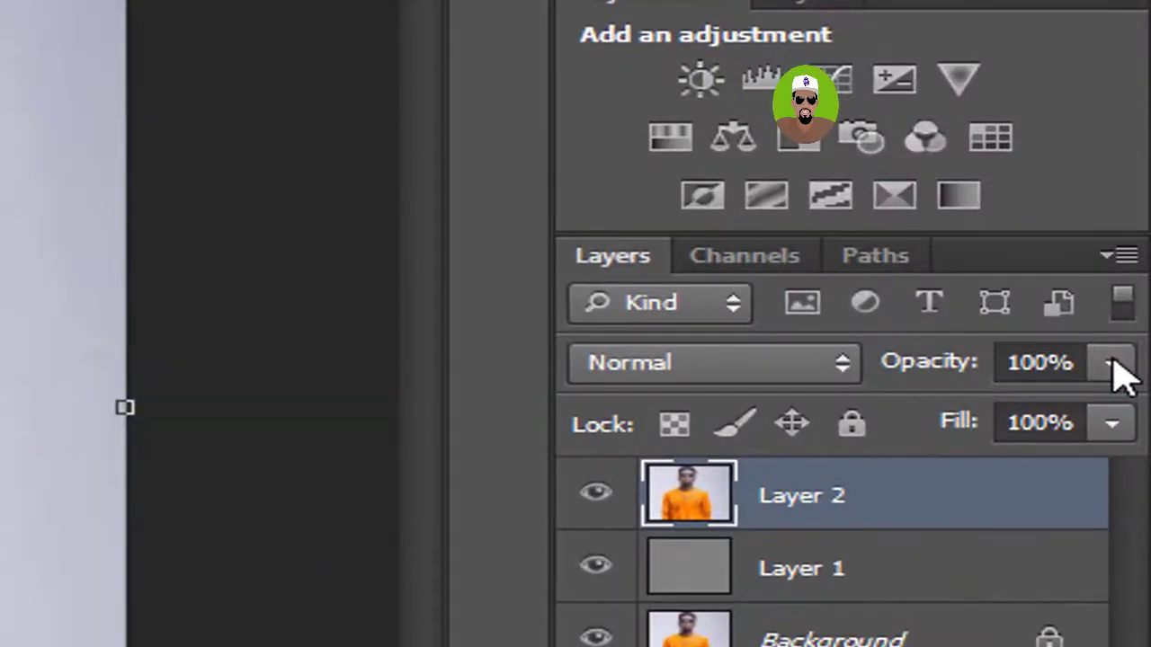
Lower Layer 2 to 36% opacity, view at 100%, and group Layers 1 and 2 into Group 1
{"action": "left_click", "coordinate": [1134, 339]}
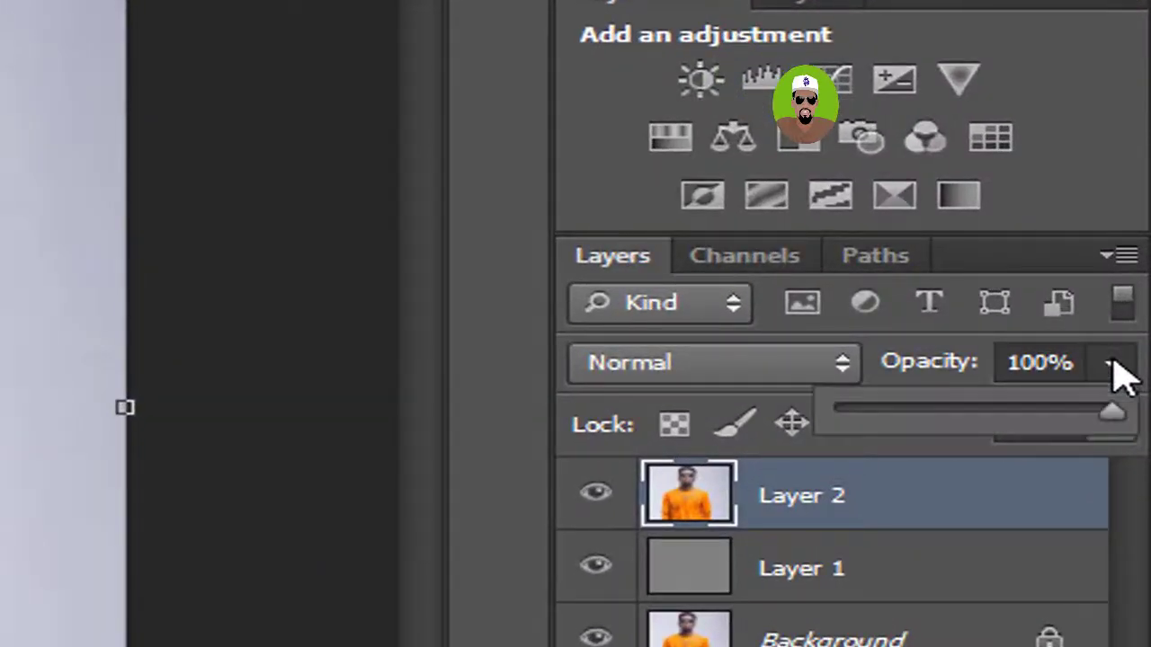
{"action": "mouse_move", "coordinate": [1113, 412]}
{"action": "left_mouse_down"}
{"action": "mouse_move", "coordinate": [939, 450]}
{"action": "mouse_move", "coordinate": [642, 449]}
{"action": "left_mouse_up"}
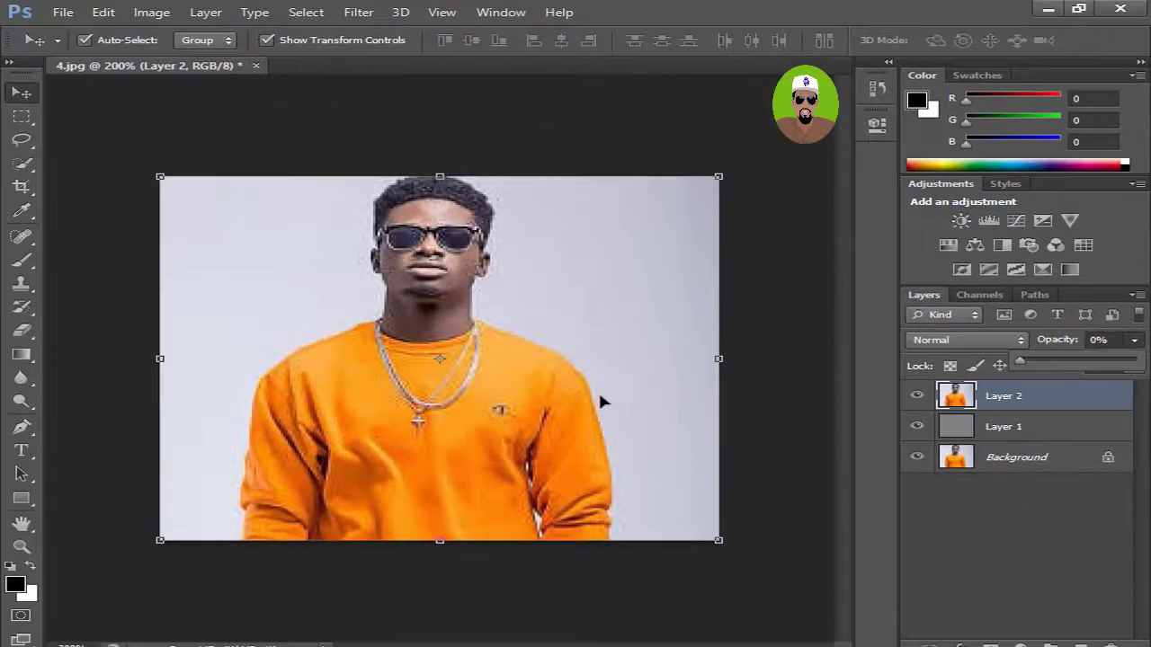
{"action": "key", "text": "ctrl+minus"}
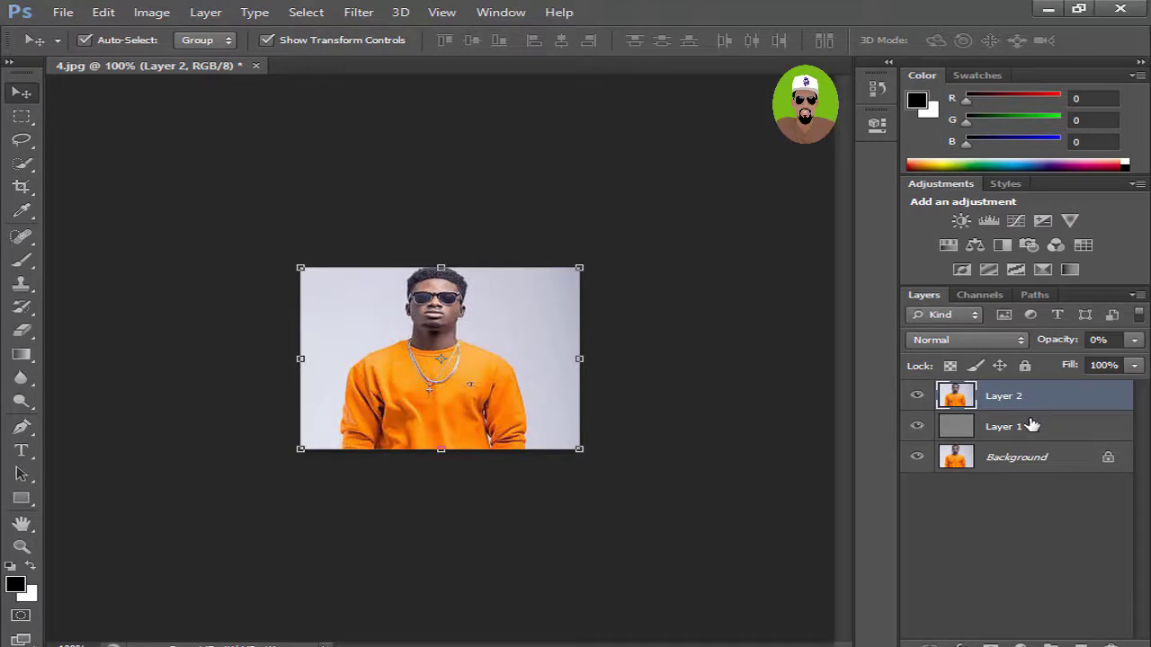
{"action": "left_click", "coordinate": [1131, 342]}
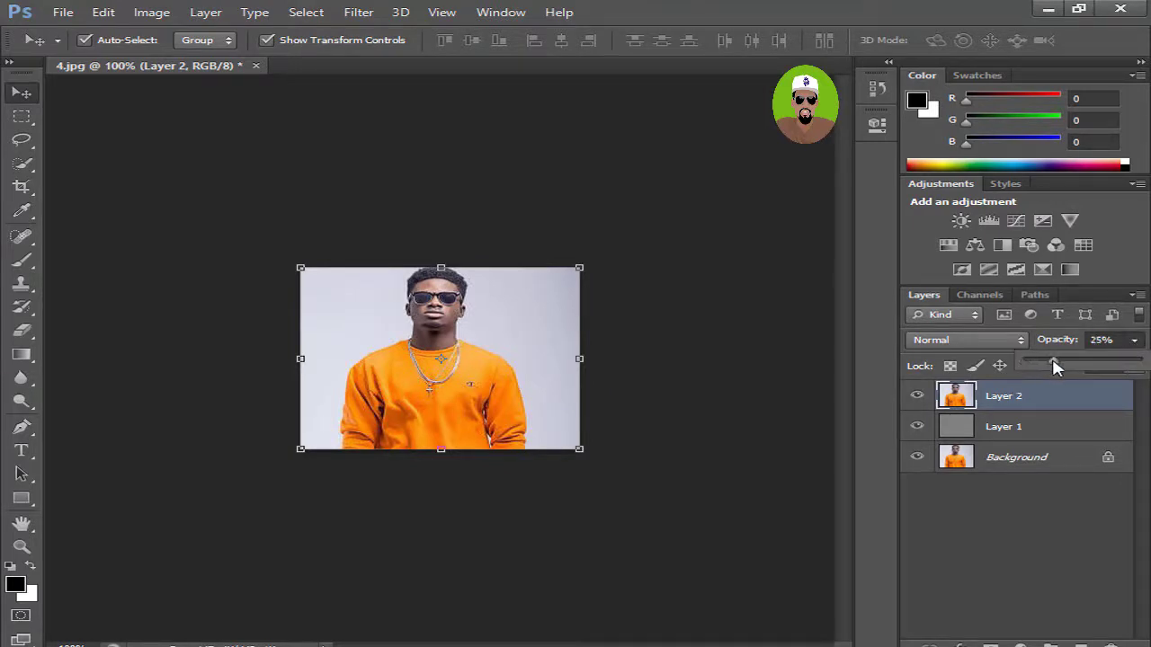
{"action": "left_click_drag", "start_coordinate": [1053, 359], "coordinate": [1068, 359]}
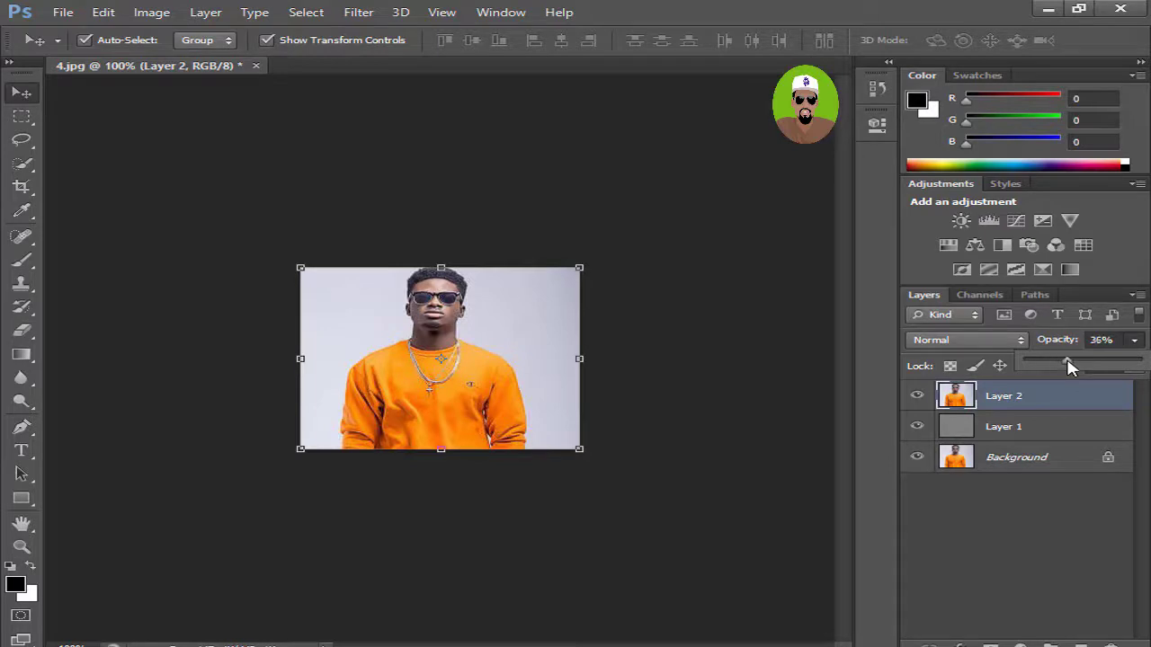
{"action": "left_click", "coordinate": [1009, 427], "text": "shift"}
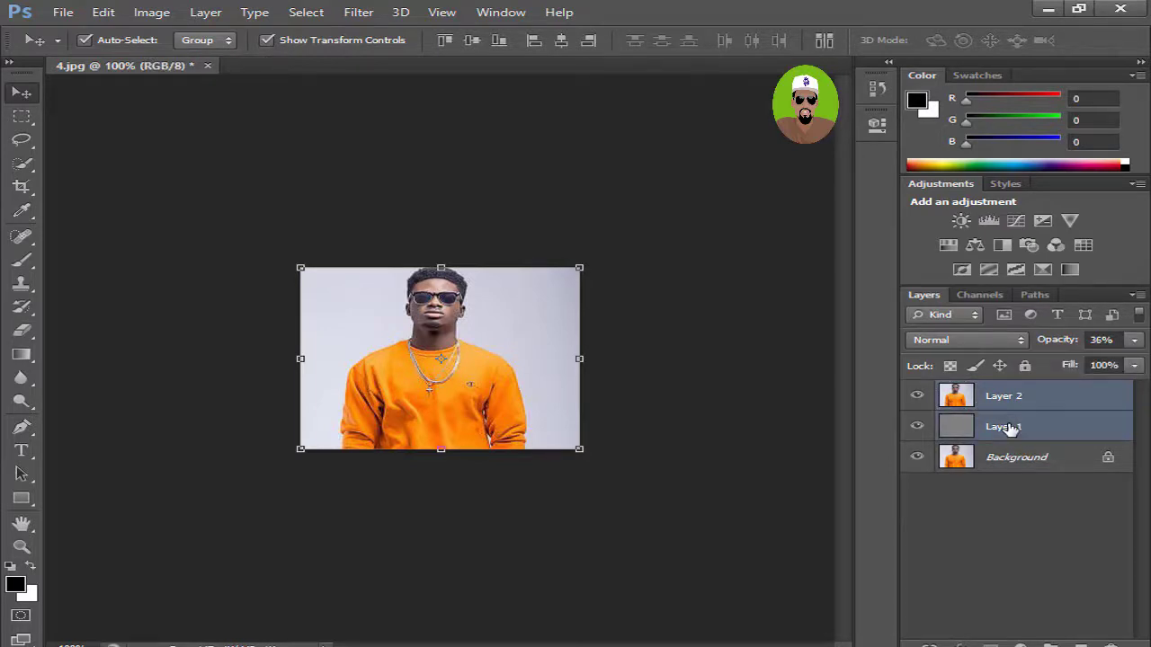
{"action": "key", "text": "ctrl+g"}
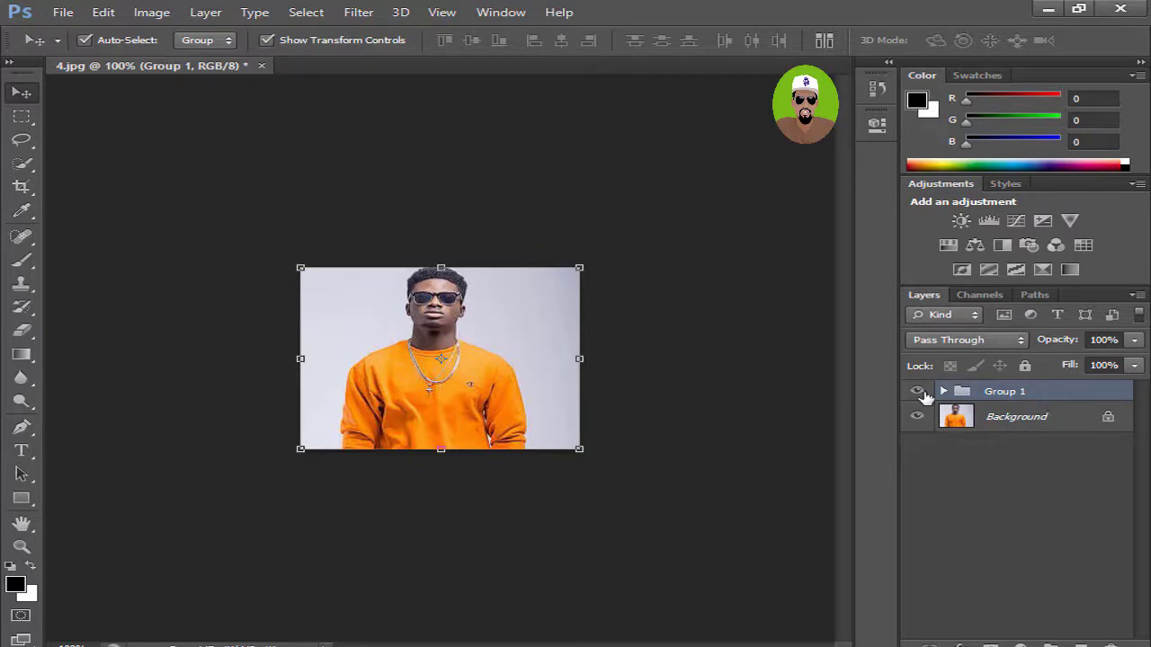
Toggle Group 1's visibility repeatedly to compare before and after, leaving it hidden
{"action": "left_click", "coordinate": [917, 392]}
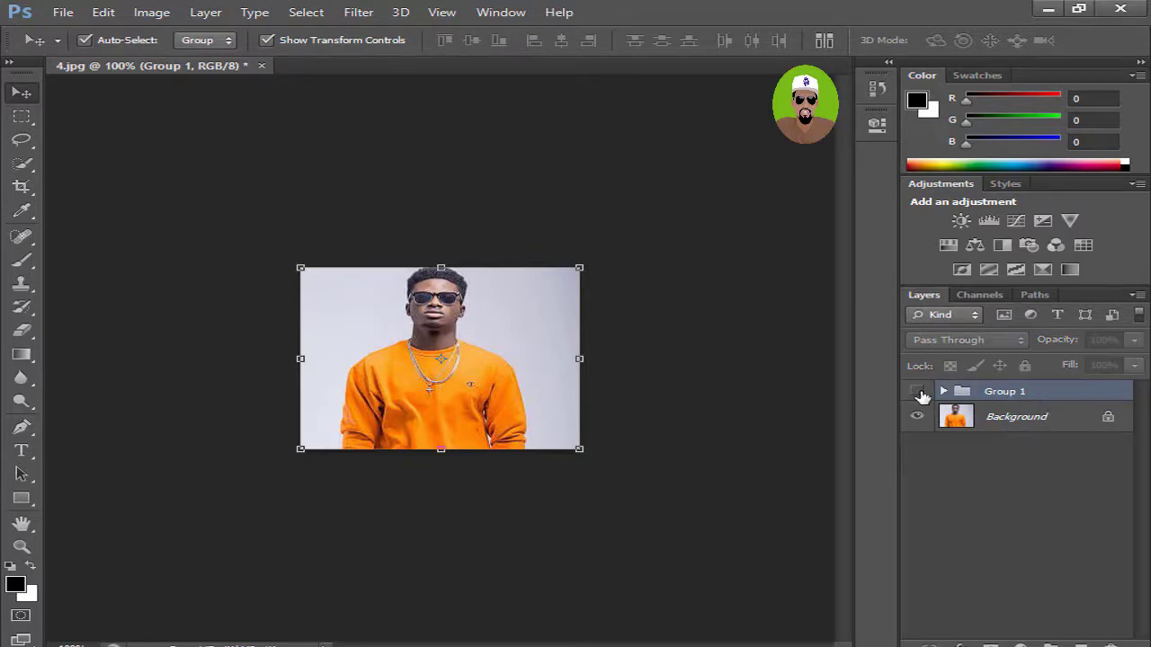
{"action": "left_click", "coordinate": [918, 393]}
{"action": "left_click", "coordinate": [918, 392]}
{"action": "left_click", "coordinate": [918, 393]}
{"action": "left_click", "coordinate": [918, 392]}
{"action": "left_click", "coordinate": [918, 393]}
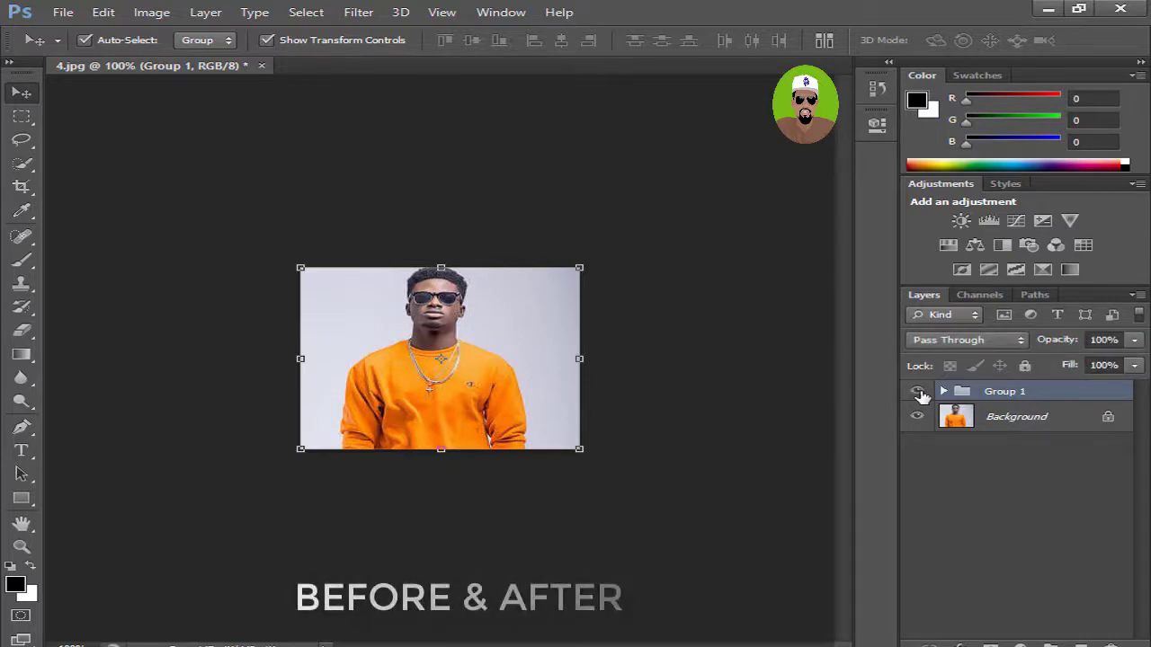
{"action": "left_click", "coordinate": [918, 393]}
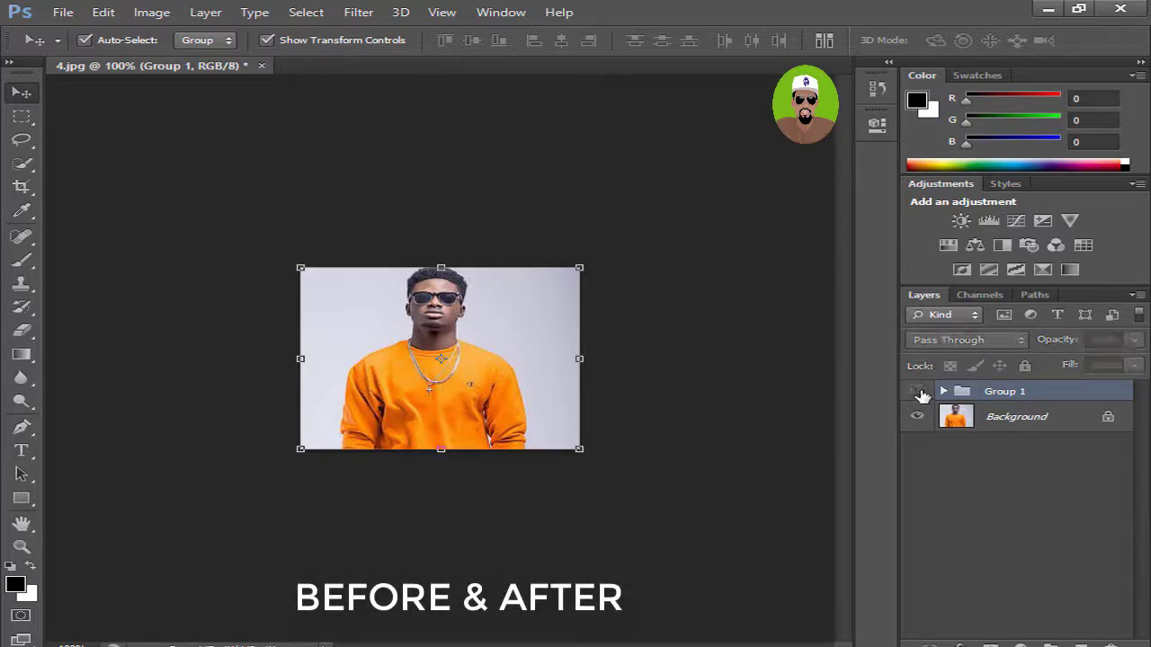
{"action": "left_click", "coordinate": [918, 393]}
{"action": "left_click", "coordinate": [918, 393]}
{"action": "left_click", "coordinate": [917, 393]}
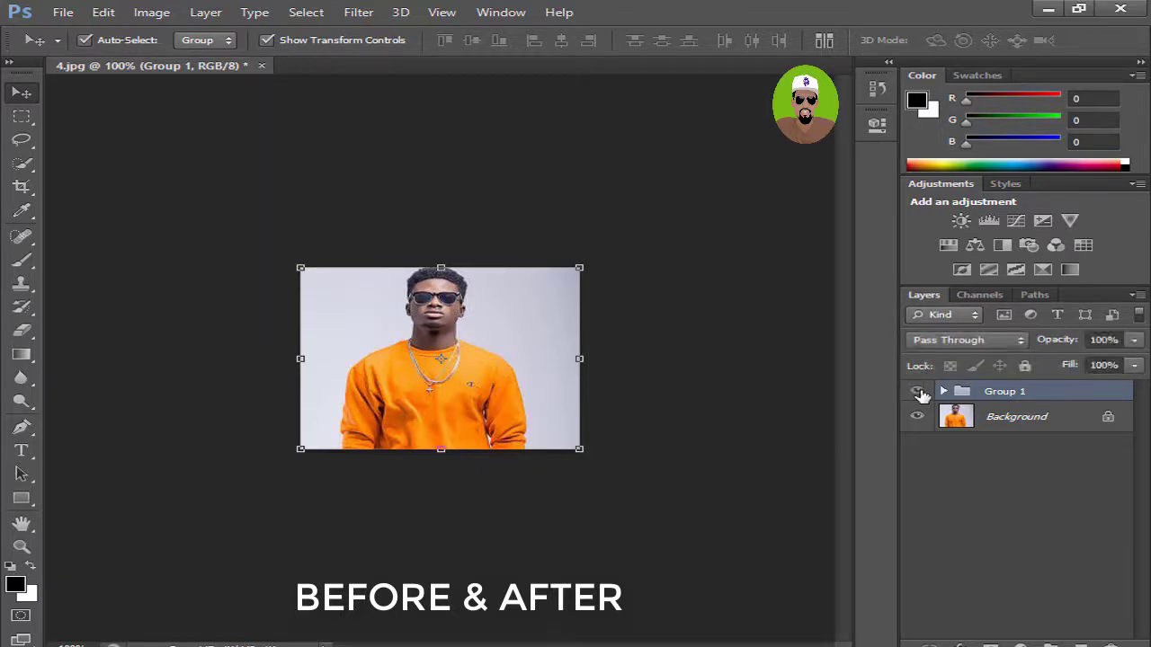
{"action": "left_click", "coordinate": [918, 393]}
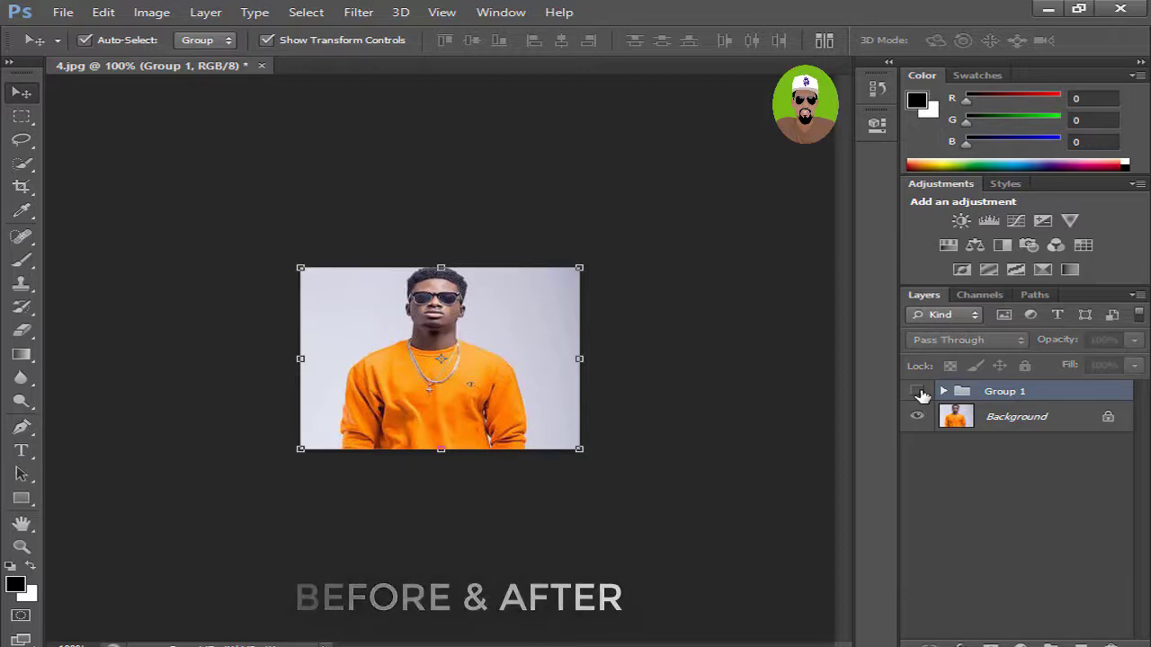
{"action": "left_click", "coordinate": [918, 392]}
{"action": "left_click", "coordinate": [918, 393]}
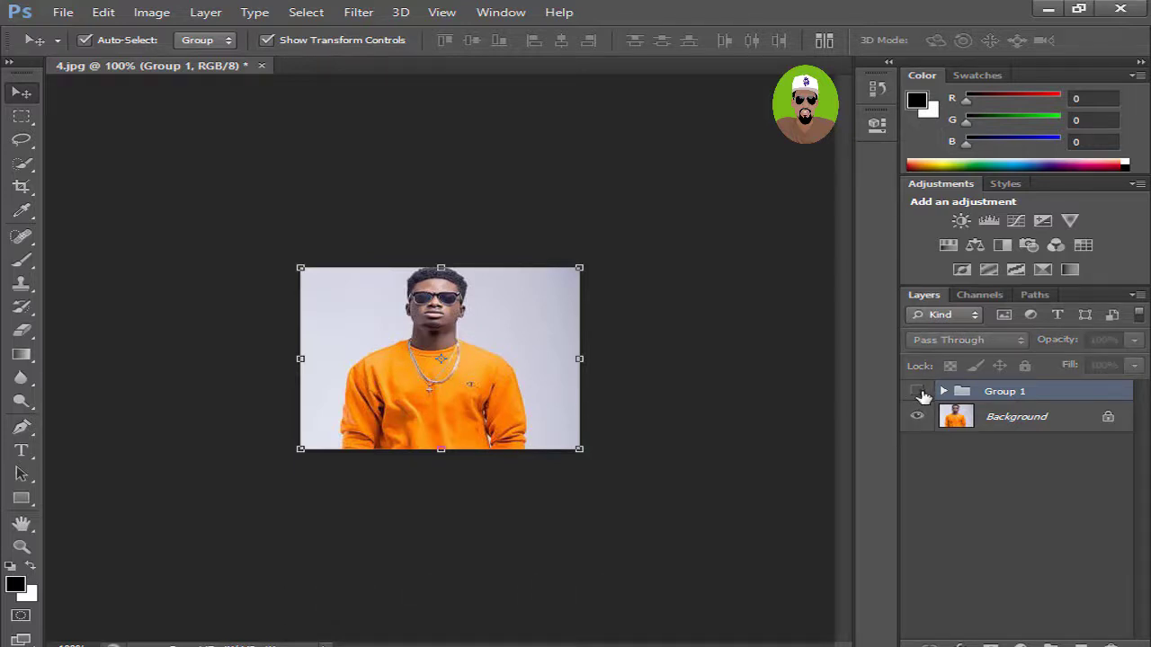